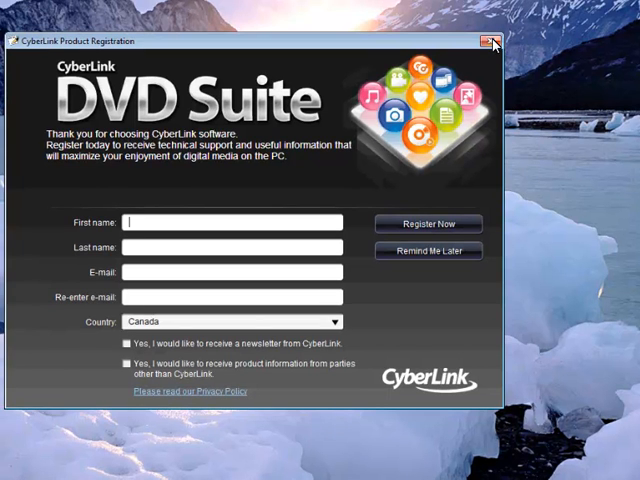
Step: Dismiss the registration prompt and start a new 'Make a WMA DVD' music project
left_click(491, 42)
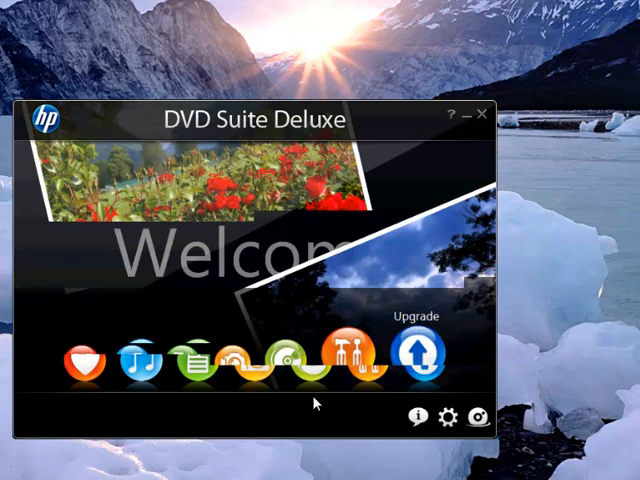
left_click(148, 367)
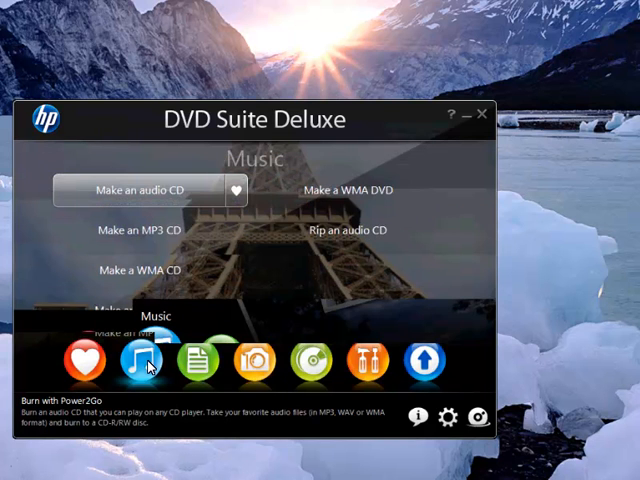
left_click(366, 192)
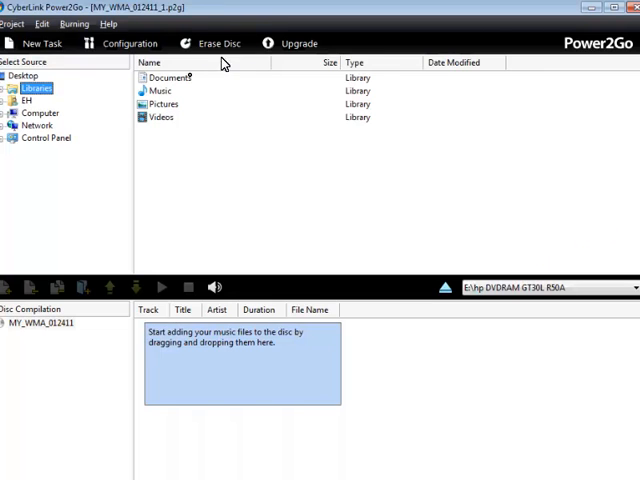
Step: Browse the source tree through Documents, Digital Wave Player and Message folders
double_click(175, 82)
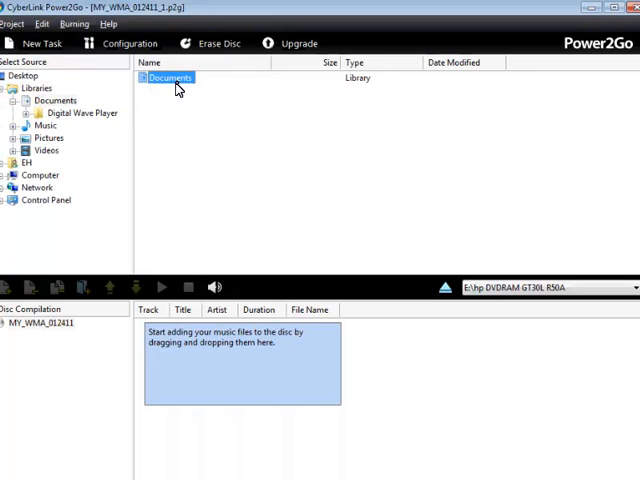
double_click(176, 89)
double_click(178, 88)
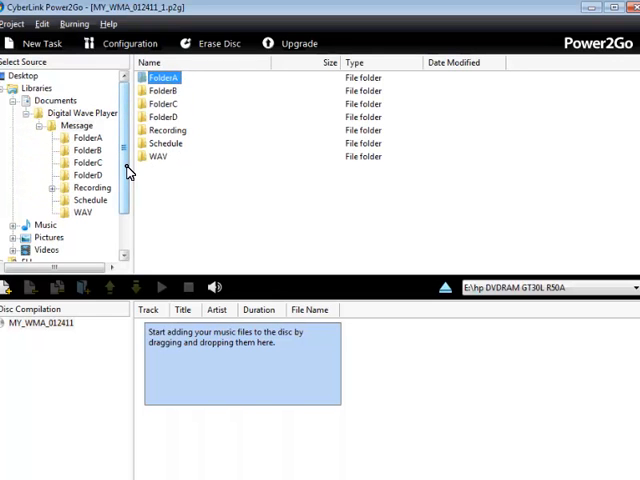
left_click_drag(127, 171, 133, 211)
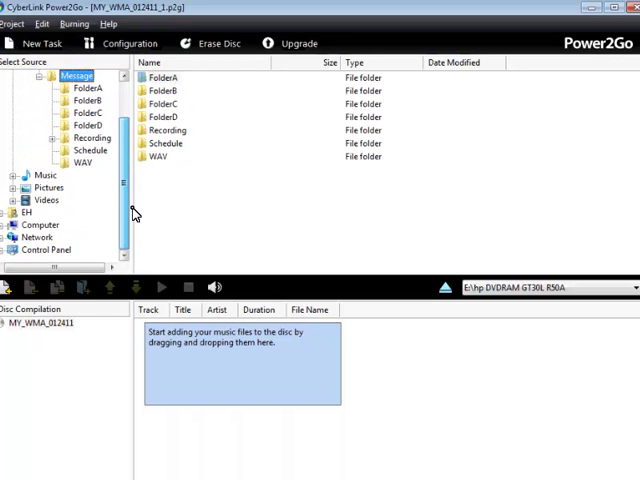
Step: Navigate into the user's home folder and list the Downloads WAV files
double_click(17, 218)
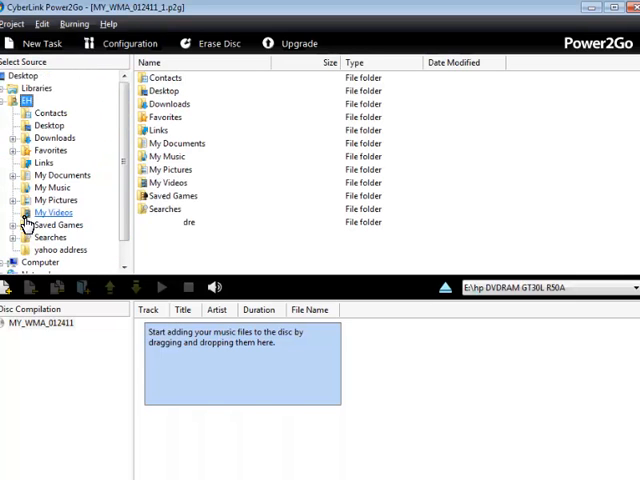
double_click(55, 145)
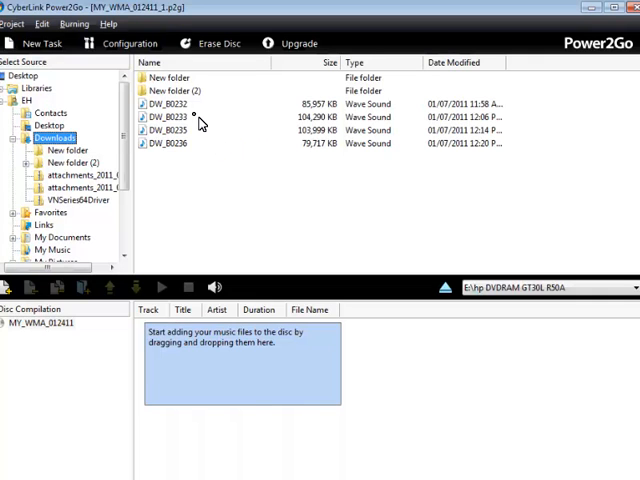
Step: Add DW_B0233 and DW_B0235 to the disc compilation as tracks 1 and 2
left_click_drag(183, 118, 200, 392)
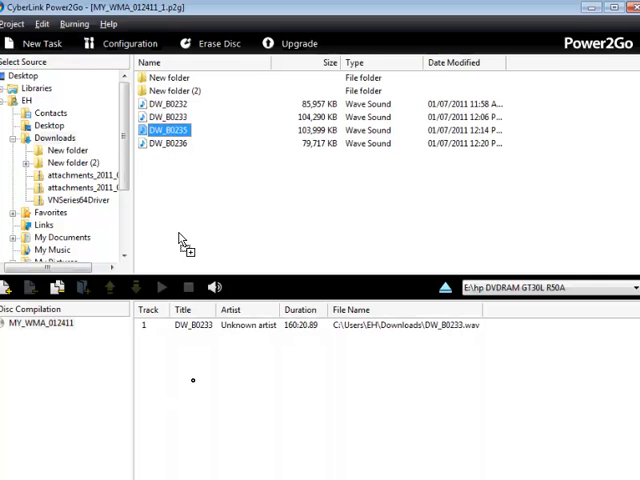
left_click_drag(172, 131, 194, 323)
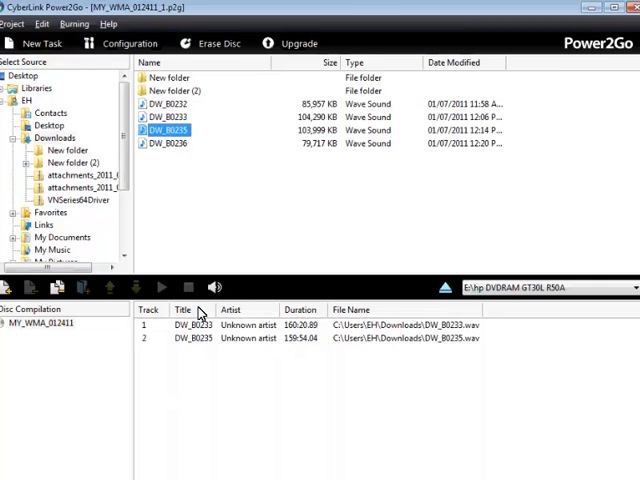